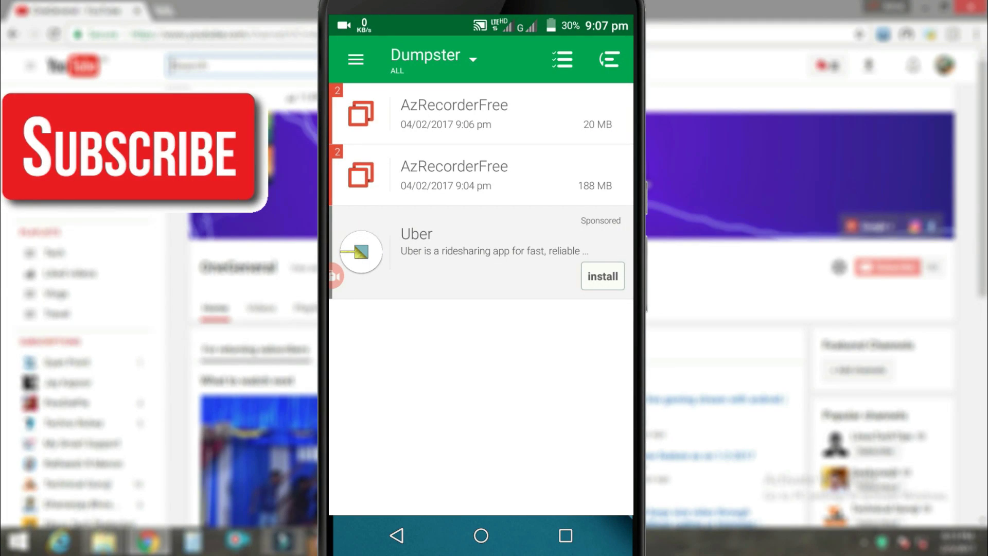
# Step: From the home screen launch Gallery and open the ScreenShots album
pyautogui.click(481, 534)
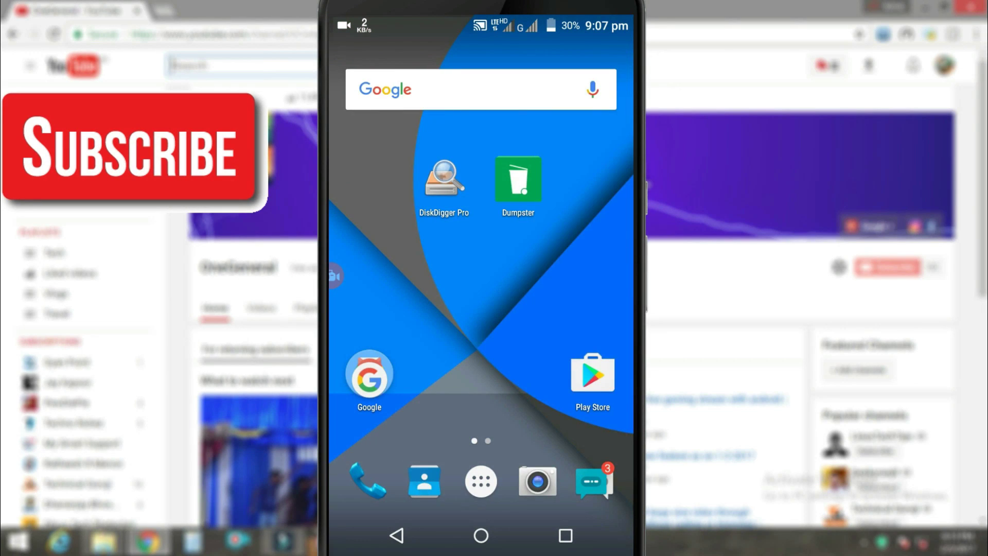
pyautogui.click(481, 481)
pyautogui.moveTo(371, 270); pyautogui.dragTo(587, 271)
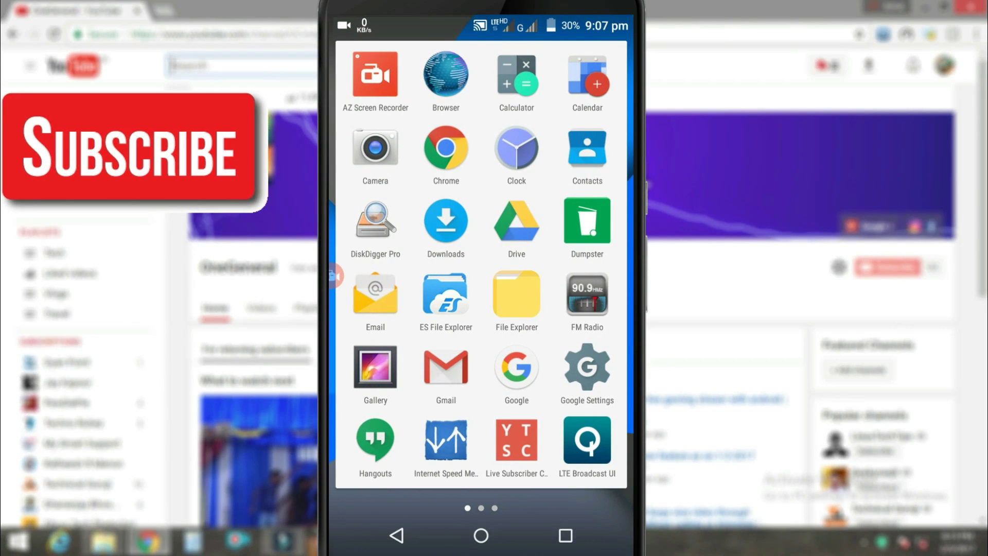
pyautogui.click(375, 366)
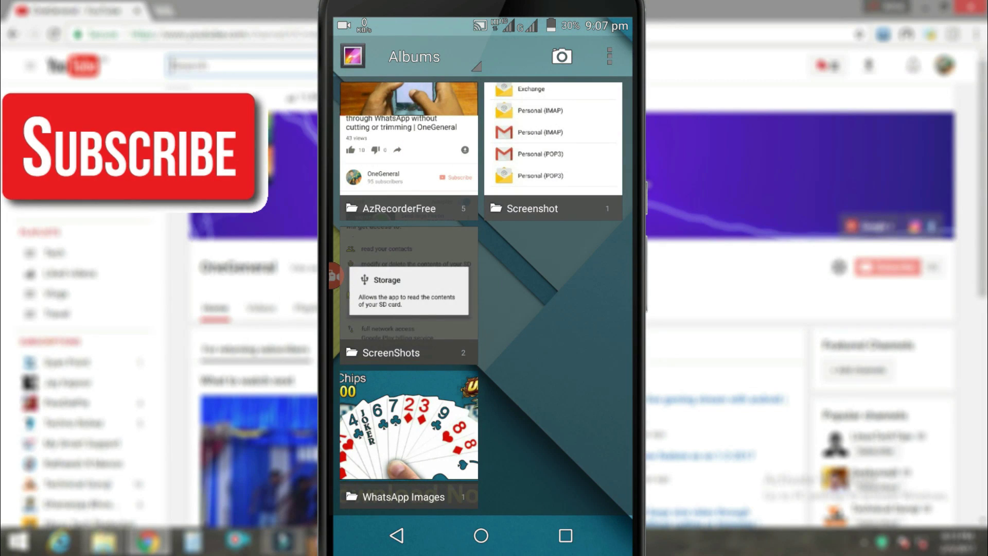
pyautogui.click(409, 293)
# Step: Delete the top screenshot in the album, confirming the prompt, and return home
pyautogui.click(480, 239)
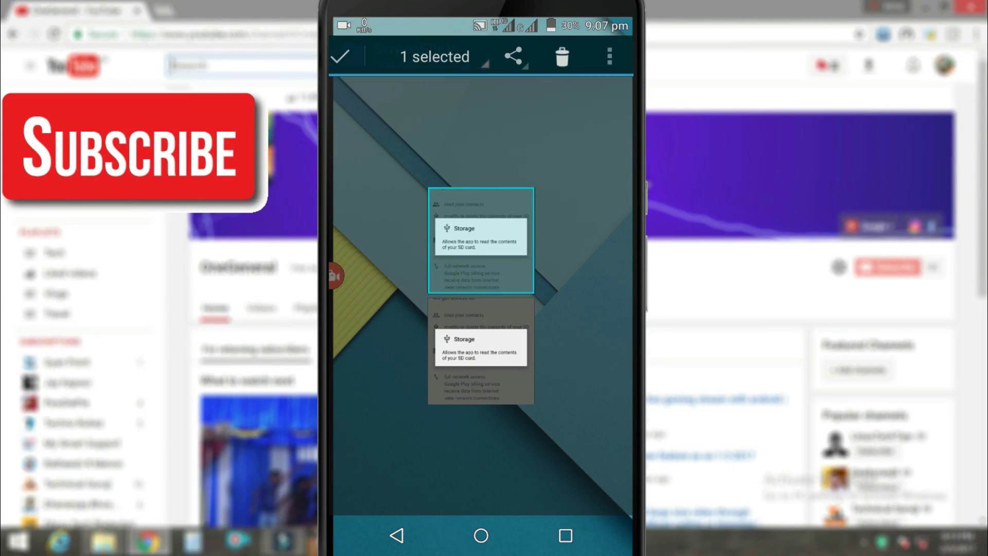
pyautogui.click(562, 57)
pyautogui.click(545, 298)
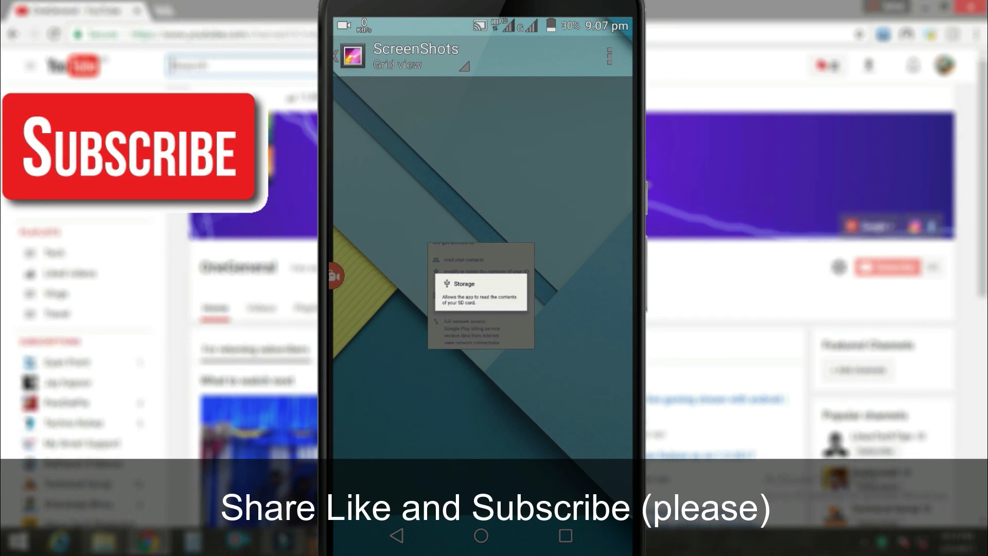
pyautogui.click(396, 535)
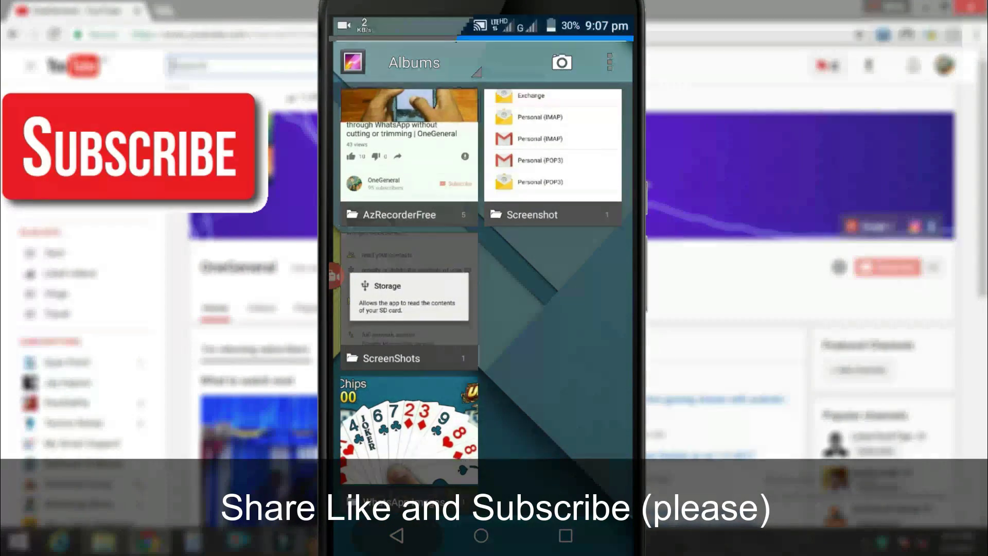
pyautogui.click(480, 536)
# Step: Restore 2017_02_04_20_31_31.png from Dumpster's trash to its original location
pyautogui.click(518, 179)
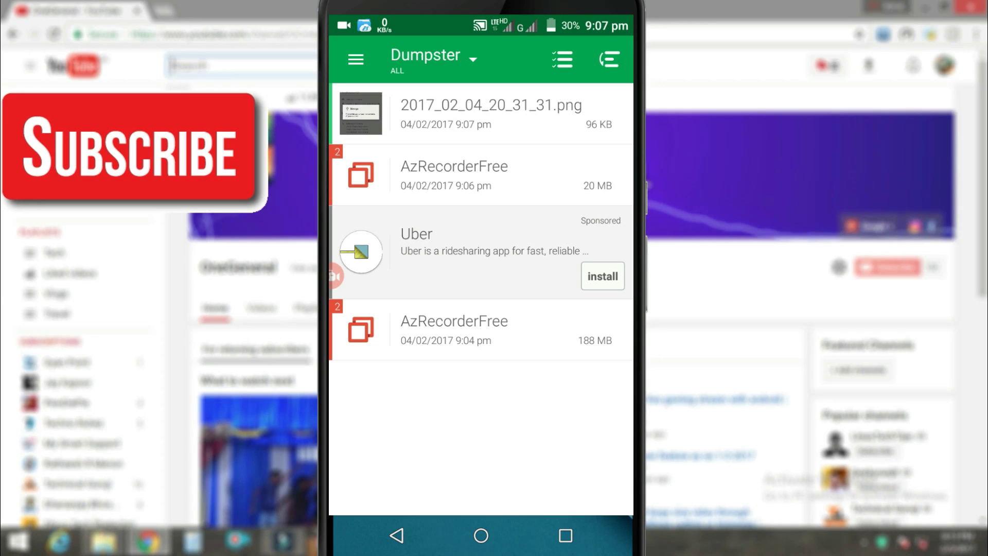
pyautogui.click(491, 114)
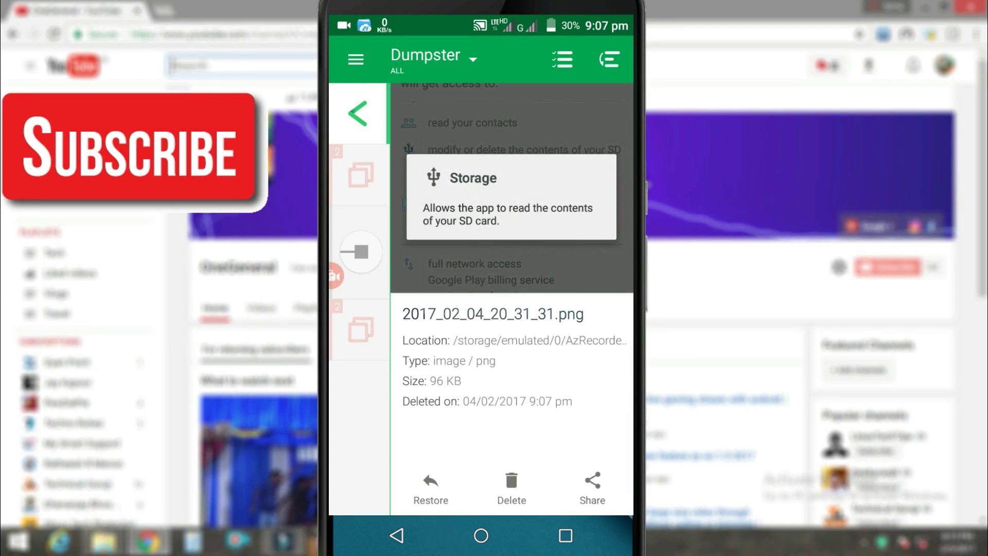
pyautogui.click(430, 489)
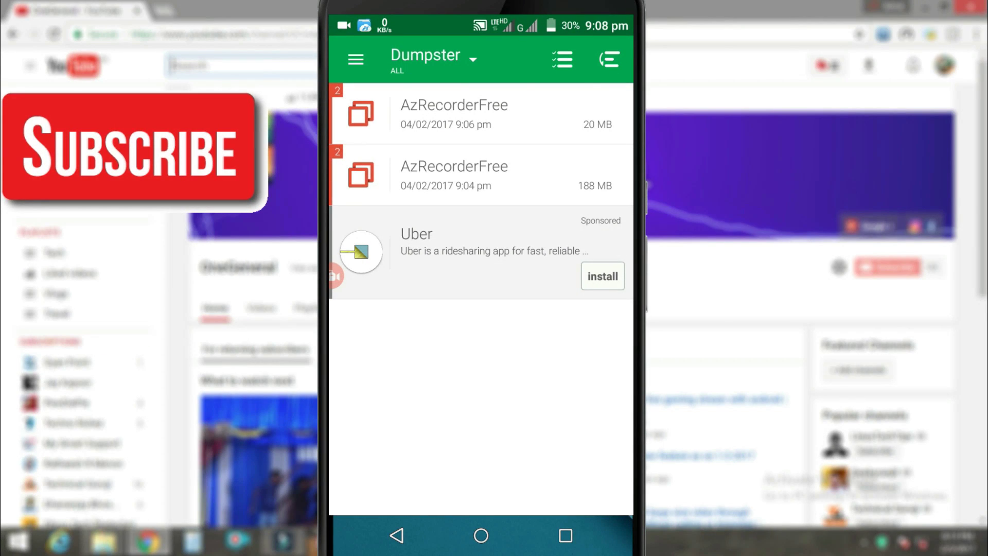
# Step: Launch Gallery, view the ScreenShots album holding two images again, then return home
pyautogui.click(396, 536)
pyautogui.click(481, 481)
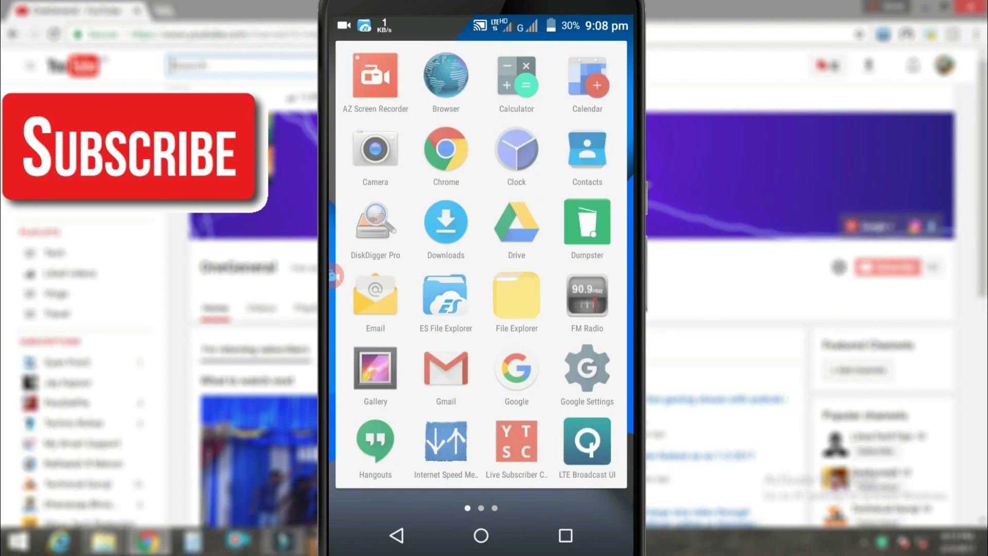
pyautogui.click(375, 368)
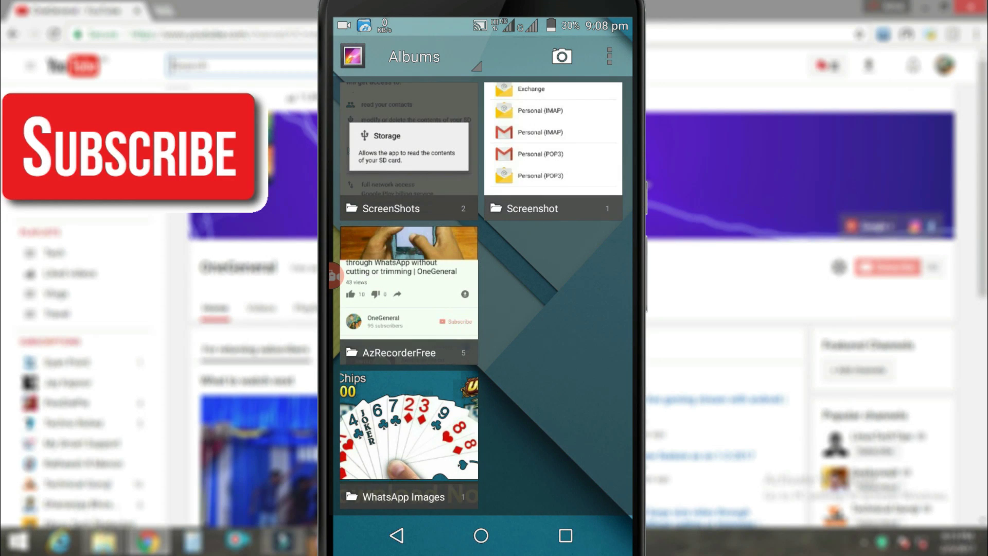
pyautogui.click(408, 147)
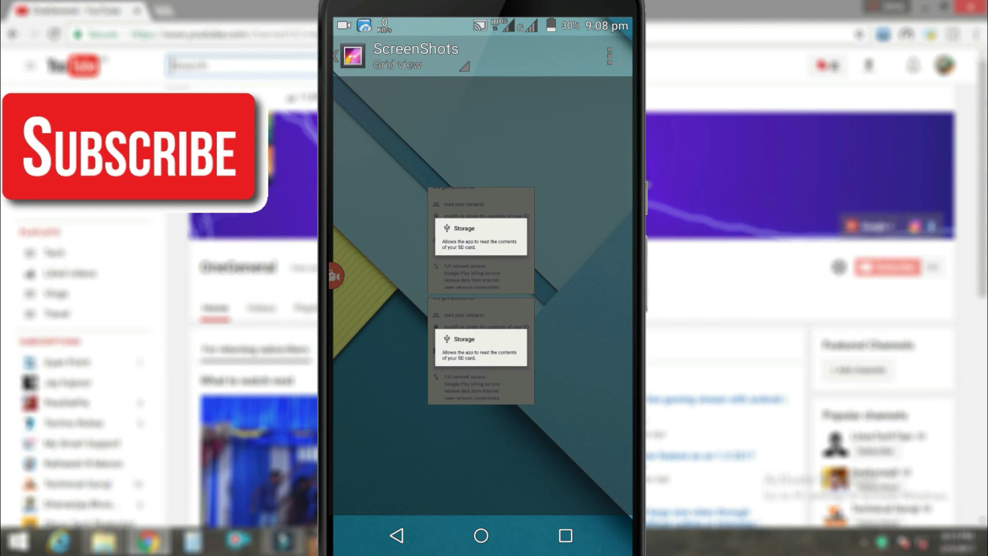
pyautogui.click(396, 535)
pyautogui.click(396, 535)
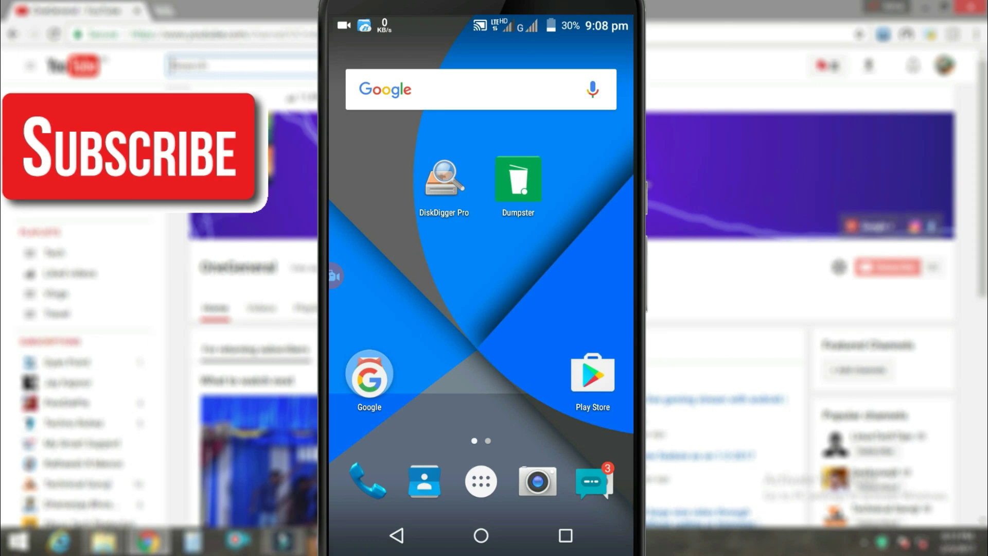
# Step: Launch DiskDigger Pro and start the basic photo scan
pyautogui.click(444, 181)
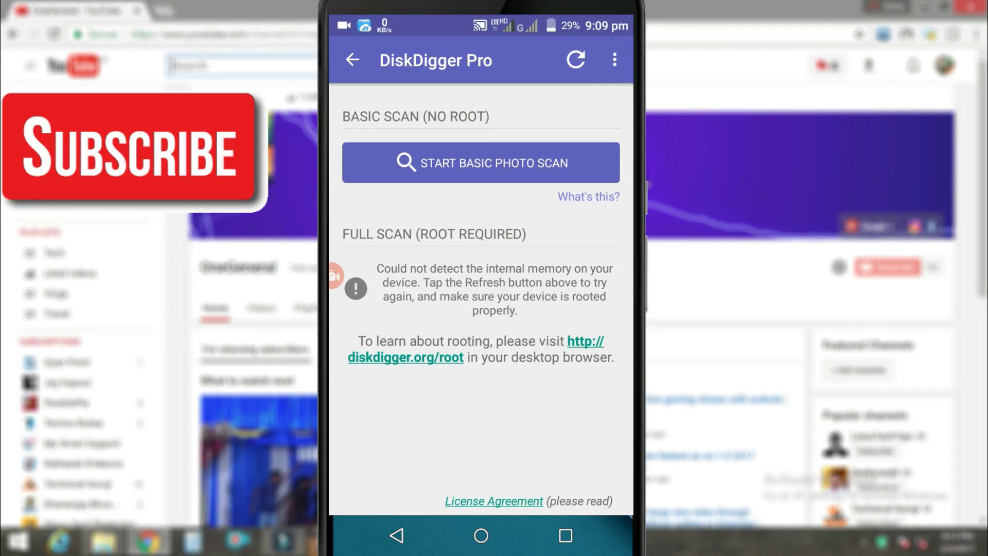
pyautogui.click(481, 163)
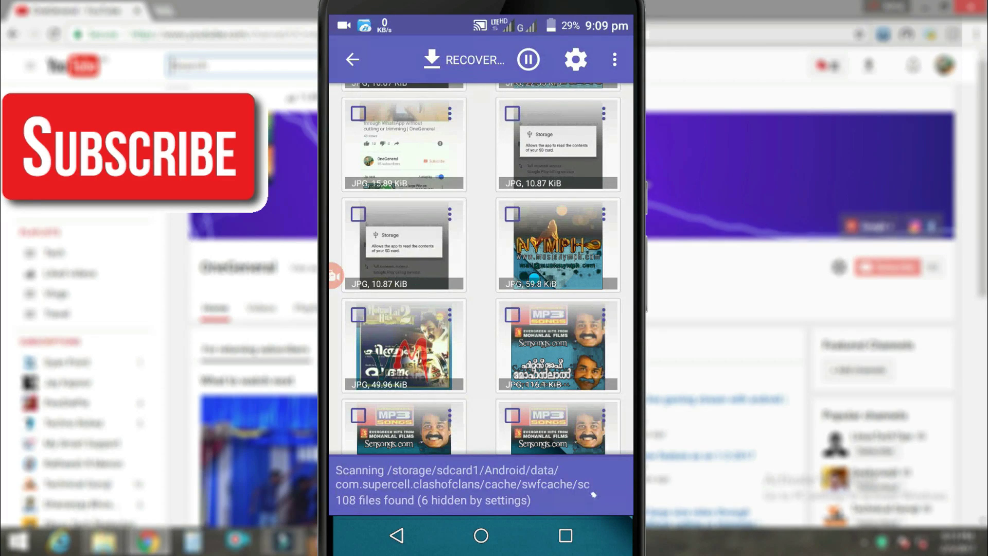
# Step: Tick the JPG 10.87 KiB Storage screenshot thumbnail and start Recover
pyautogui.click(358, 214)
pyautogui.click(463, 60)
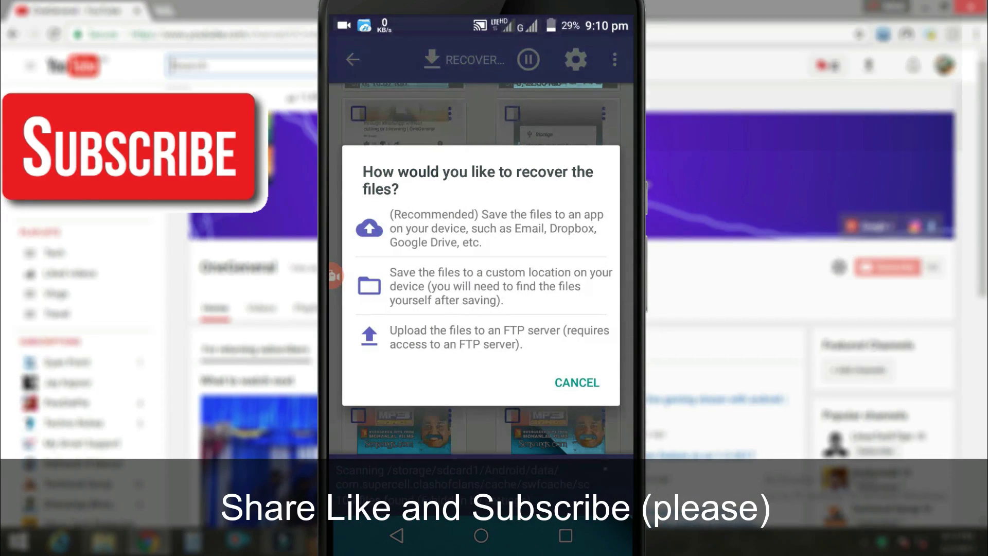
# Step: Save the file to a custom location at the top of internal storage, then return home
pyautogui.click(479, 286)
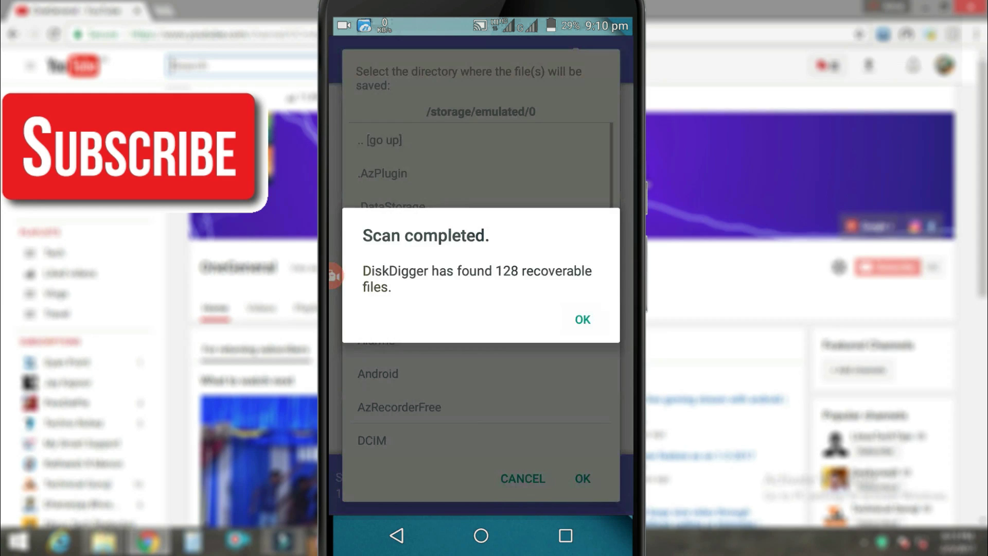
pyautogui.click(582, 319)
pyautogui.scroll(-5, 480, 286)
pyautogui.scroll(-10, 480, 286)
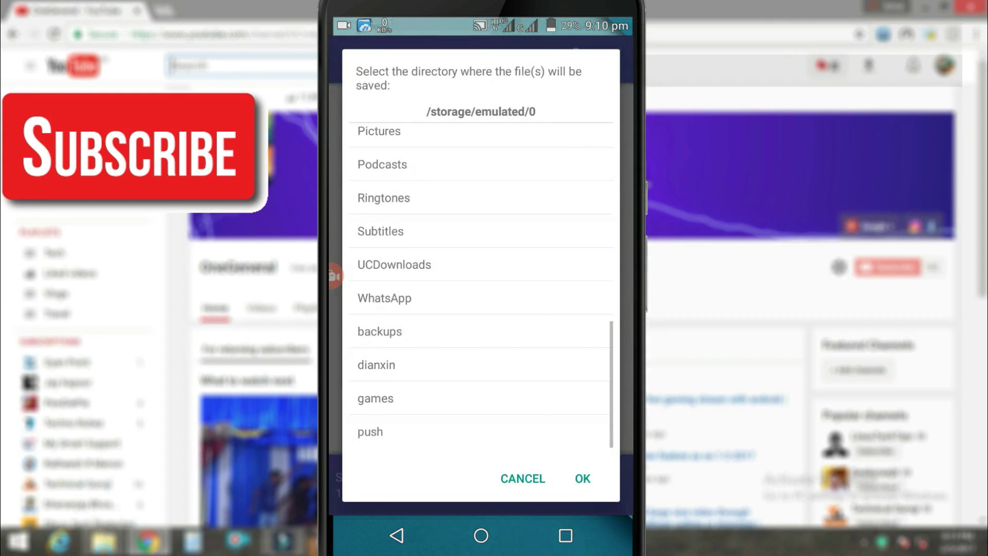
pyautogui.click(583, 478)
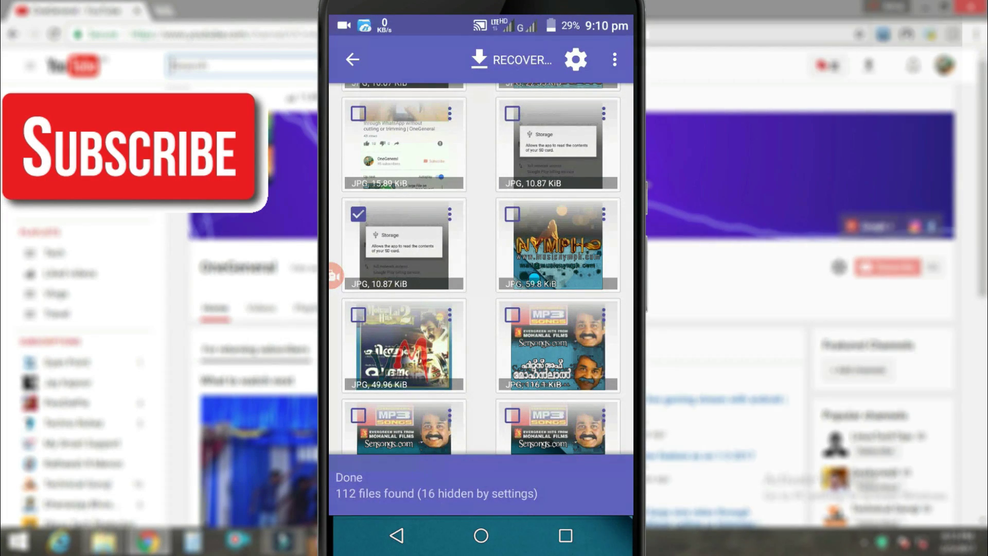
pyautogui.click(481, 536)
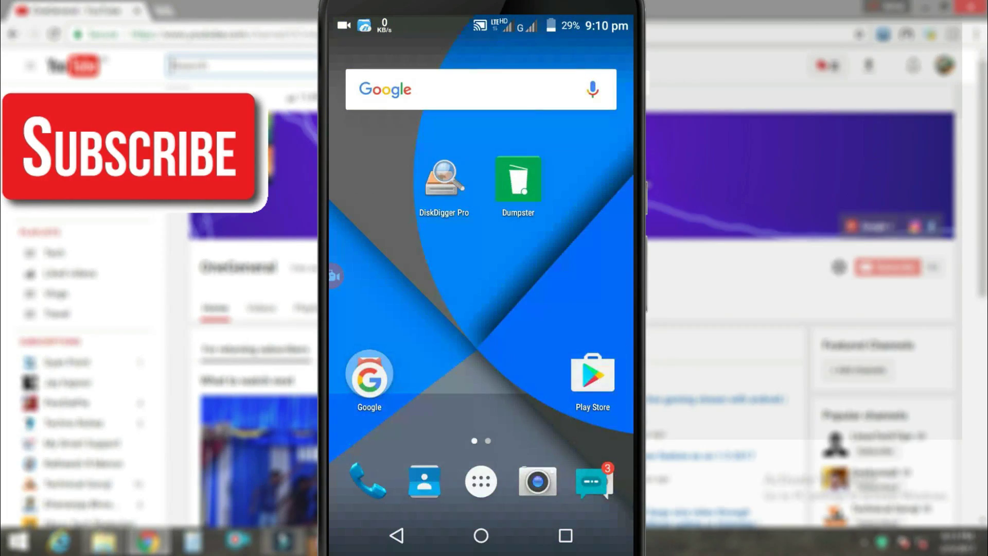
# Step: Launch ES File Explorer and browse Internal Storage, dismissing the new-user offer
pyautogui.click(479, 478)
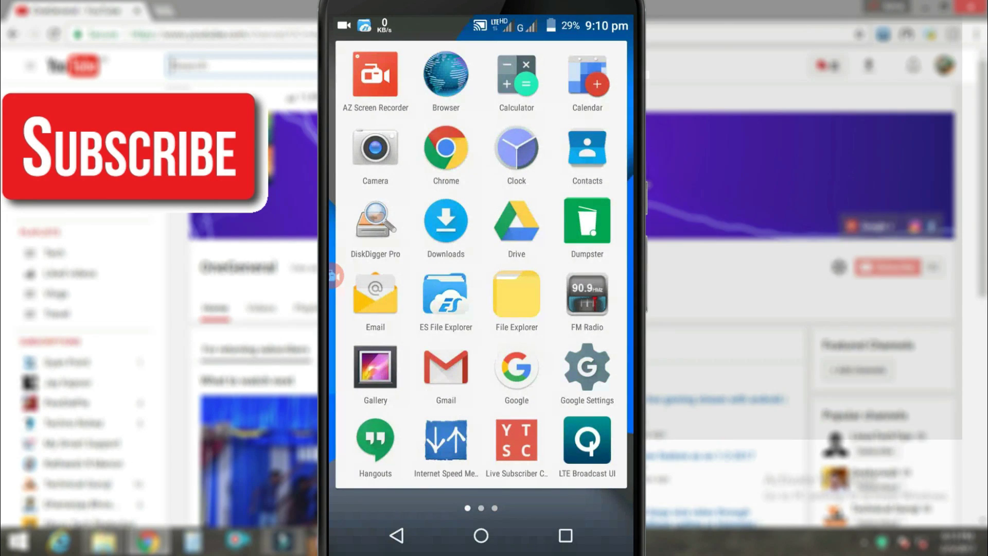
pyautogui.click(445, 293)
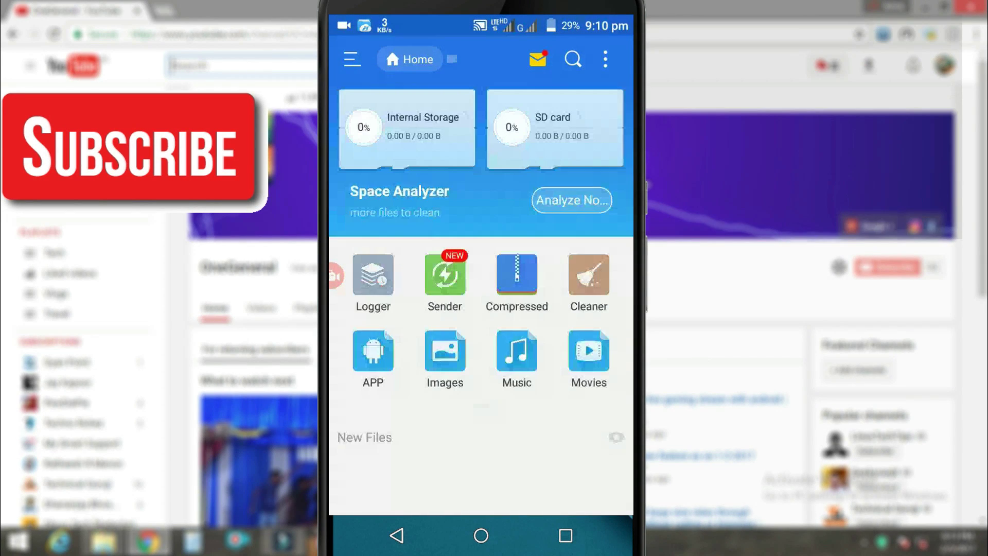
pyautogui.click(407, 128)
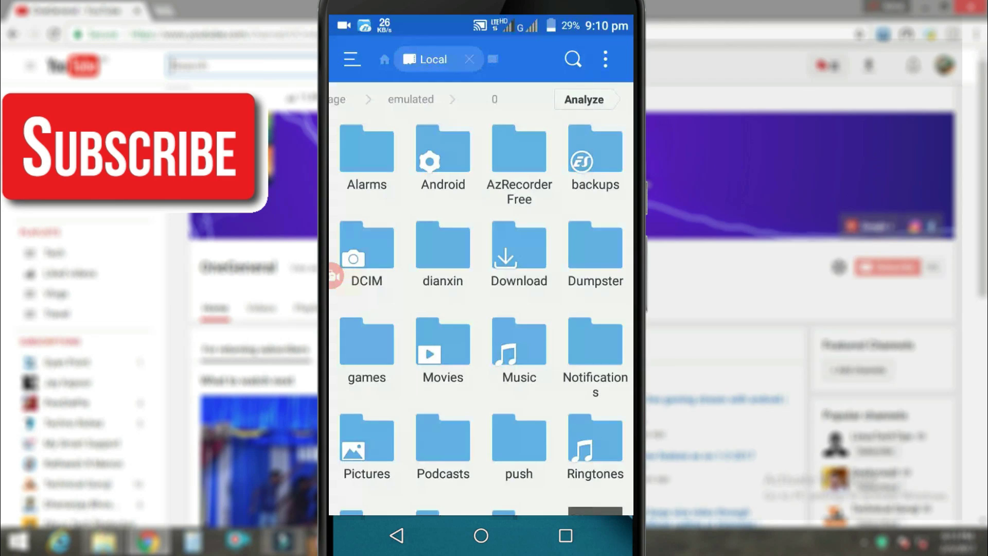
pyautogui.scroll(-5, 481, 309)
pyautogui.click(481, 431)
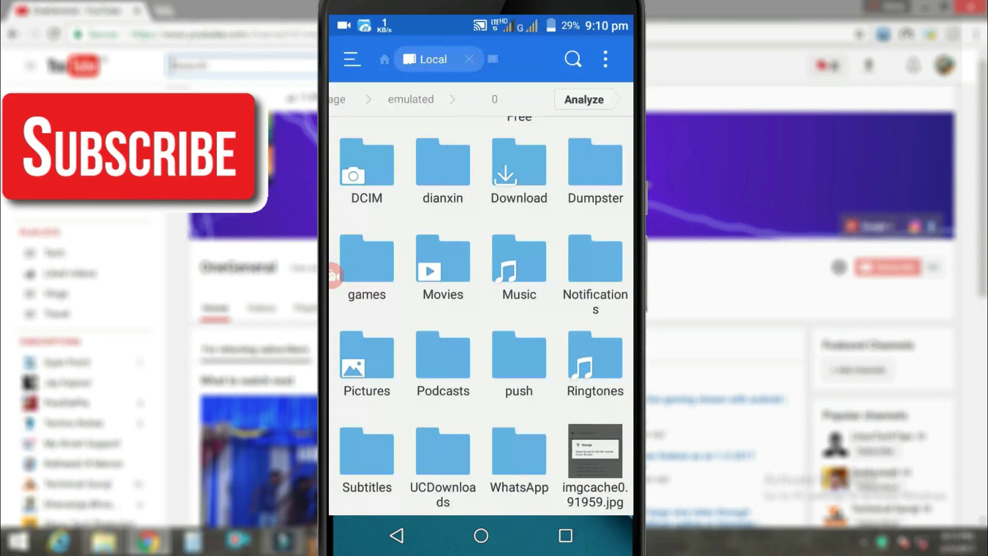
# Step: View recovered imgcache0.91959.jpg in Gallery to confirm the Storage screenshot, then go back
pyautogui.click(595, 463)
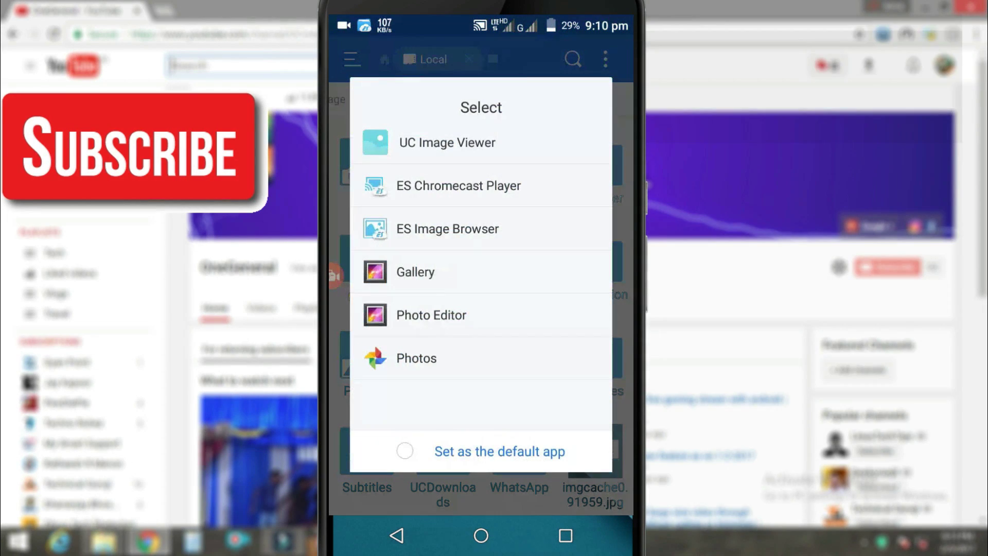
pyautogui.click(430, 315)
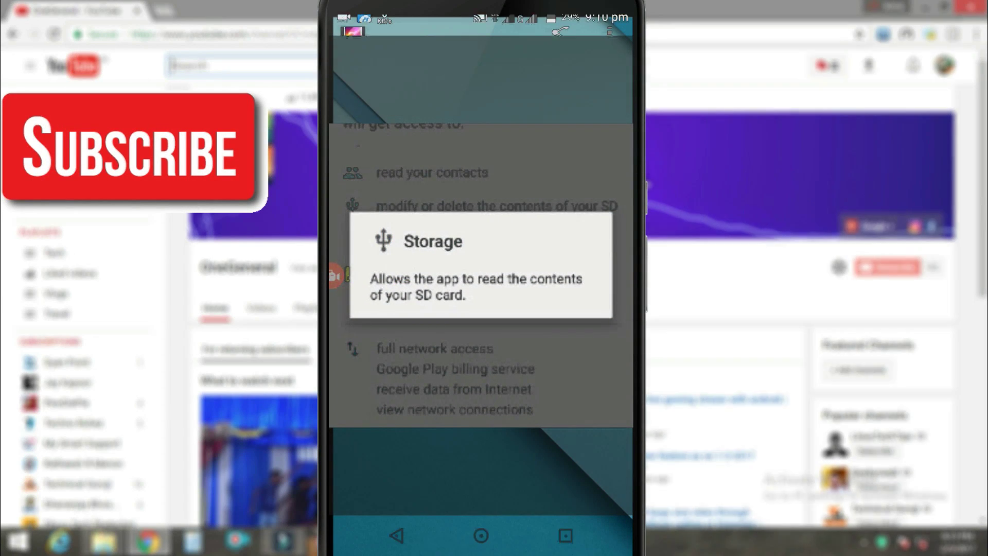
pyautogui.click(396, 535)
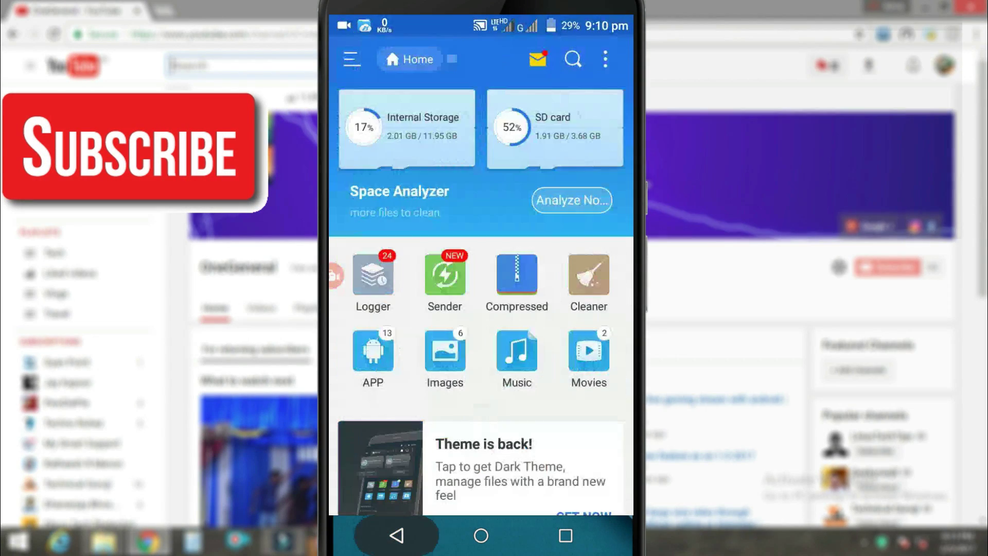
# Step: Exit ES File Explorer to the Android home screen
pyautogui.click(396, 536)
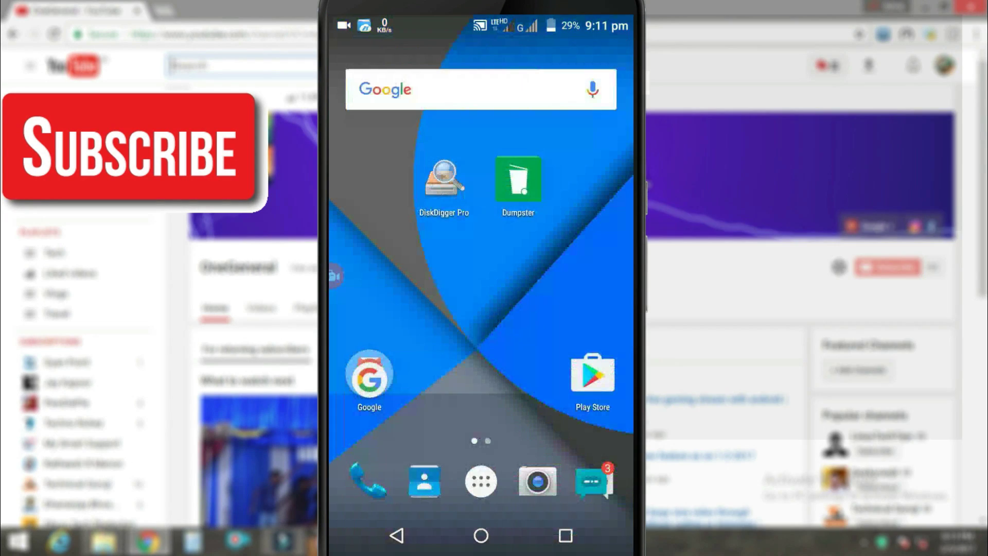